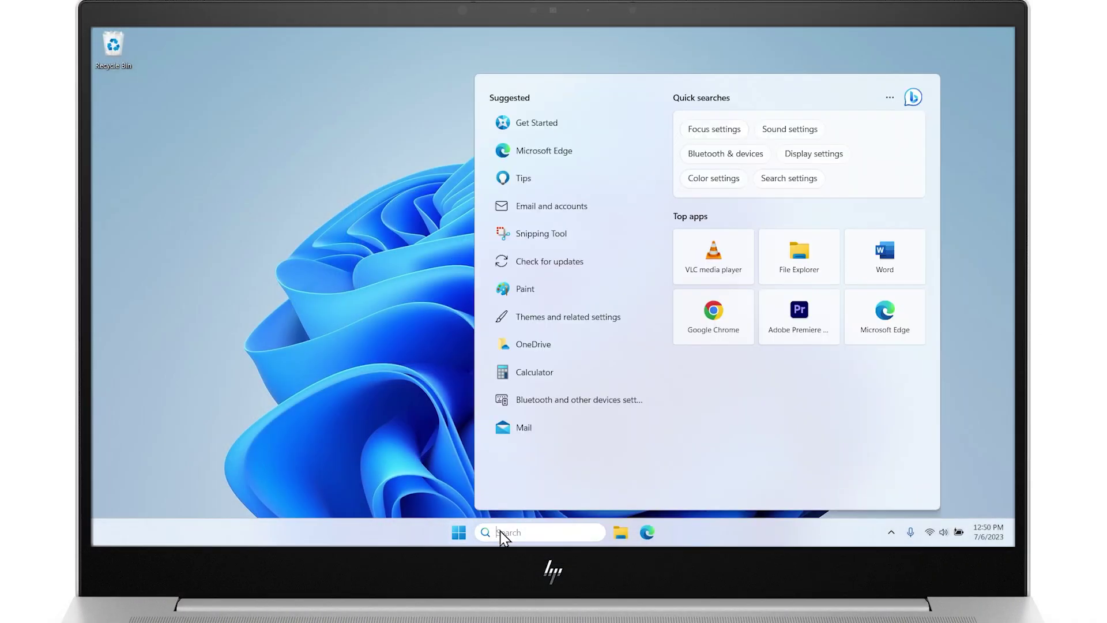
- Search Windows for 'HP Smart' and launch the HP Smart app
type("HP Smart")
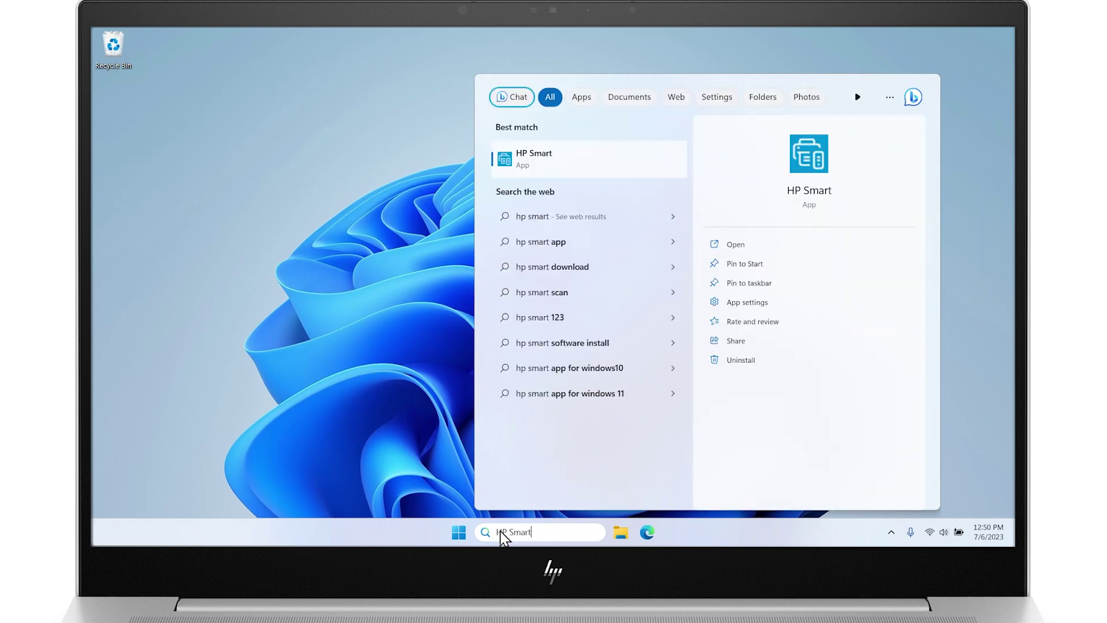
left_click(555, 172)
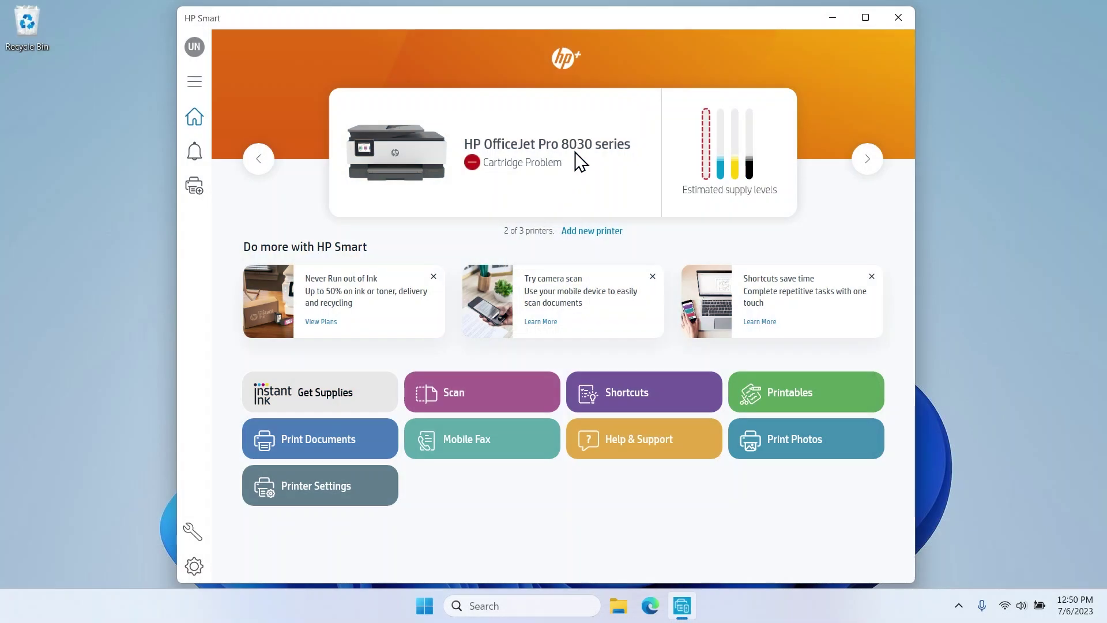
- In the OfficeJet Pro 8030's Advanced Settings, run Check Now under Tools > Printer Updates > Firmware Updates
left_click(576, 152)
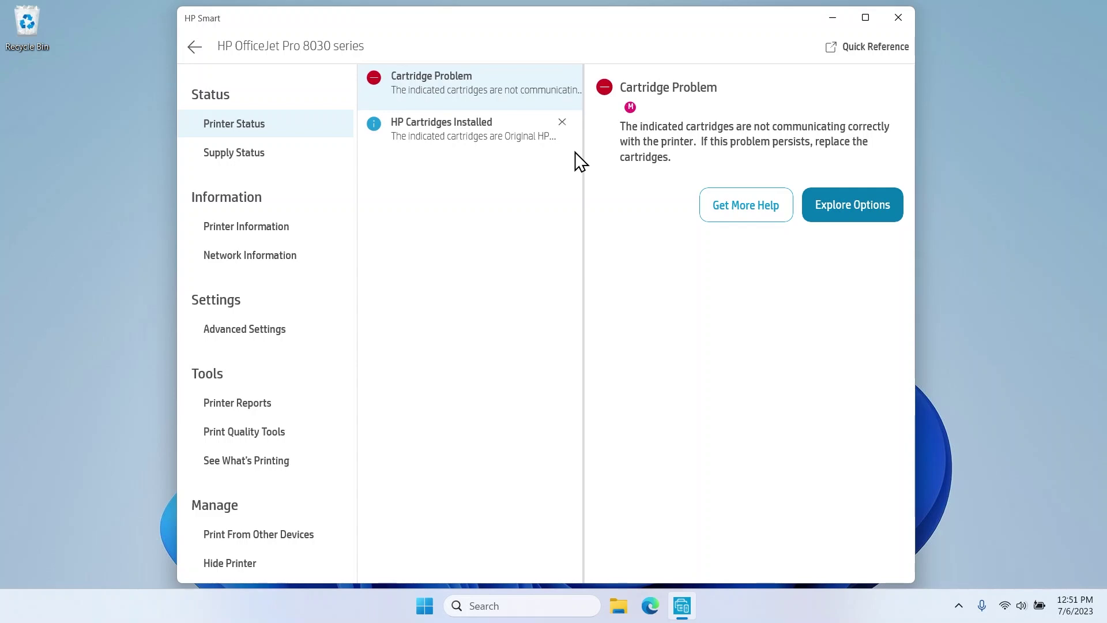
left_click(331, 329)
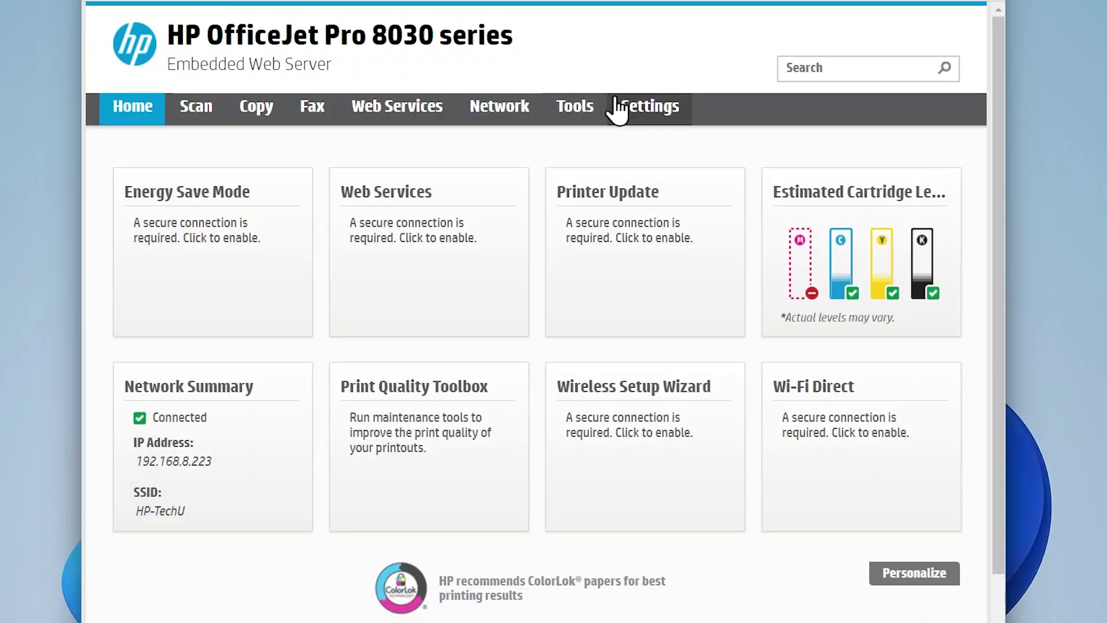
left_click(591, 107)
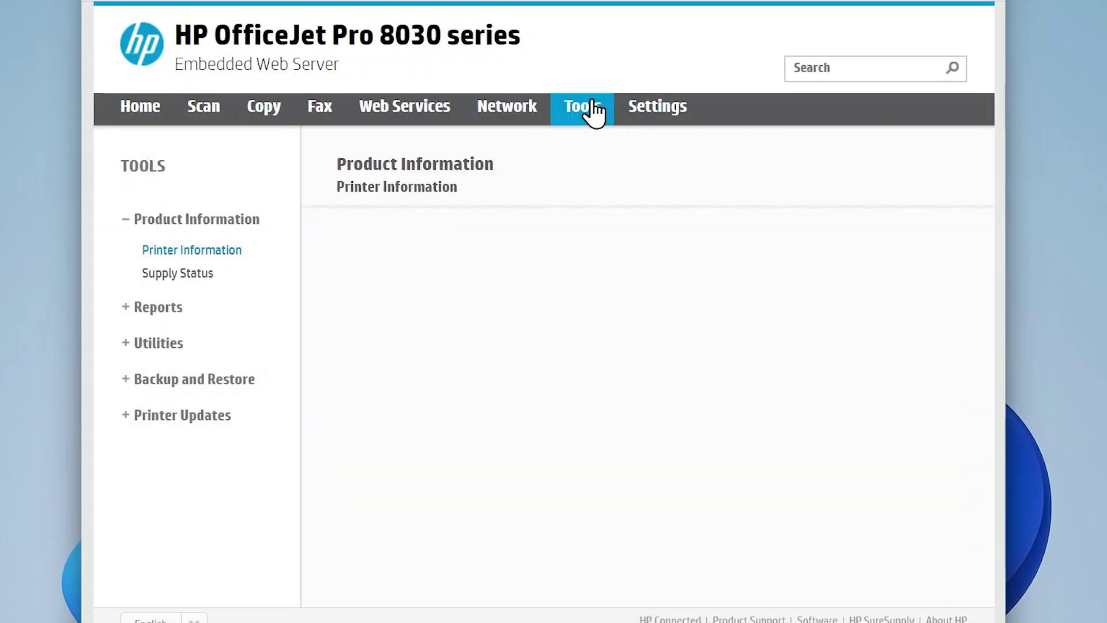
scroll(317, 228, "down", 3)
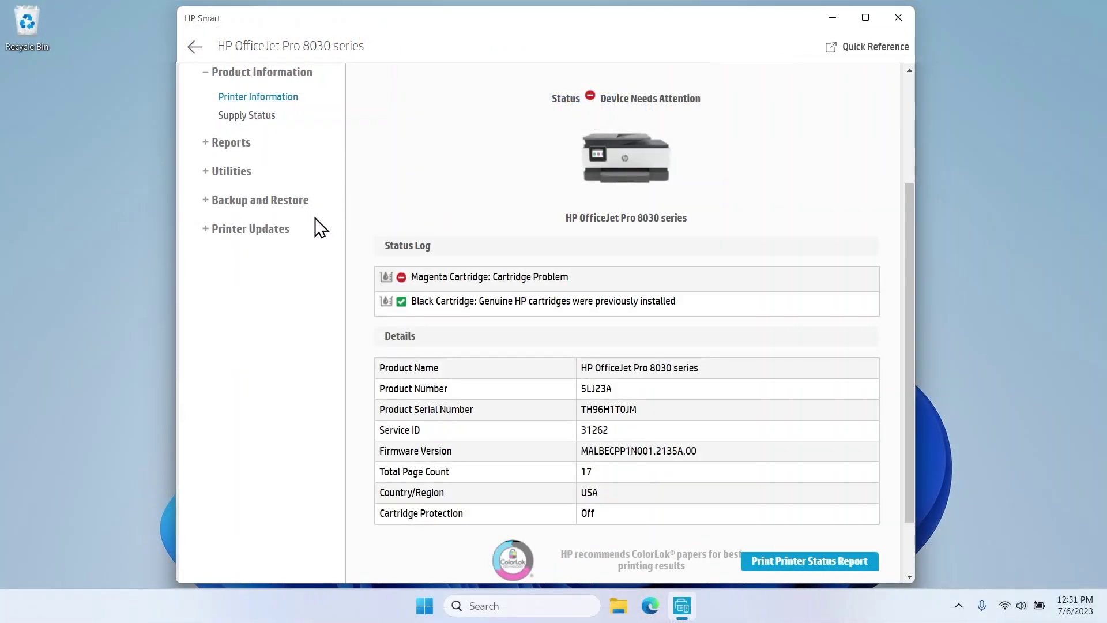
left_click(289, 231)
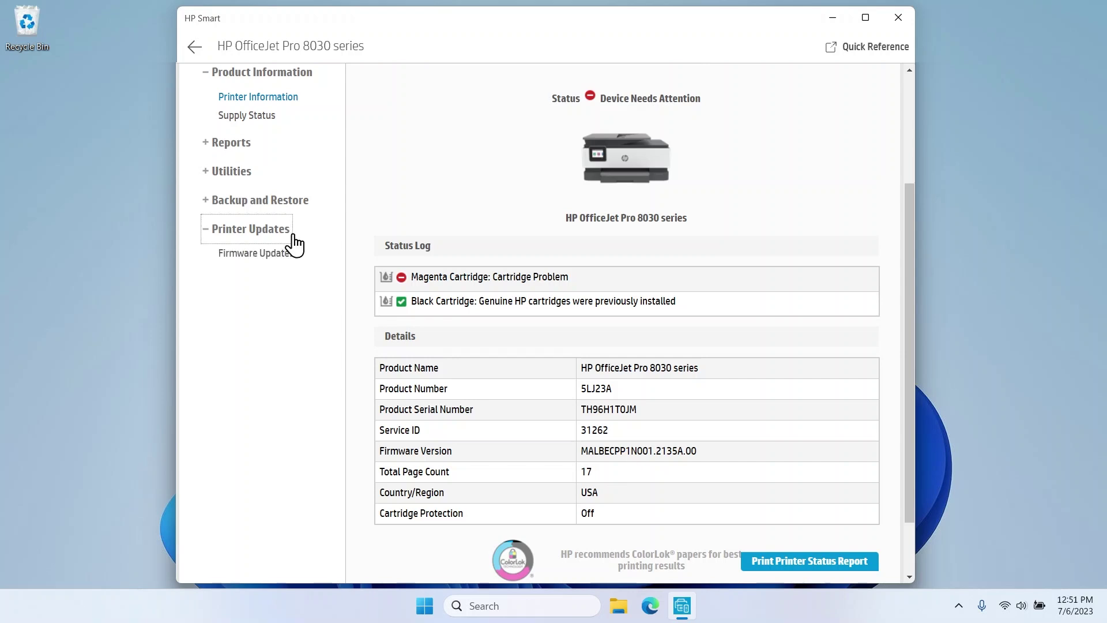
left_click(292, 257)
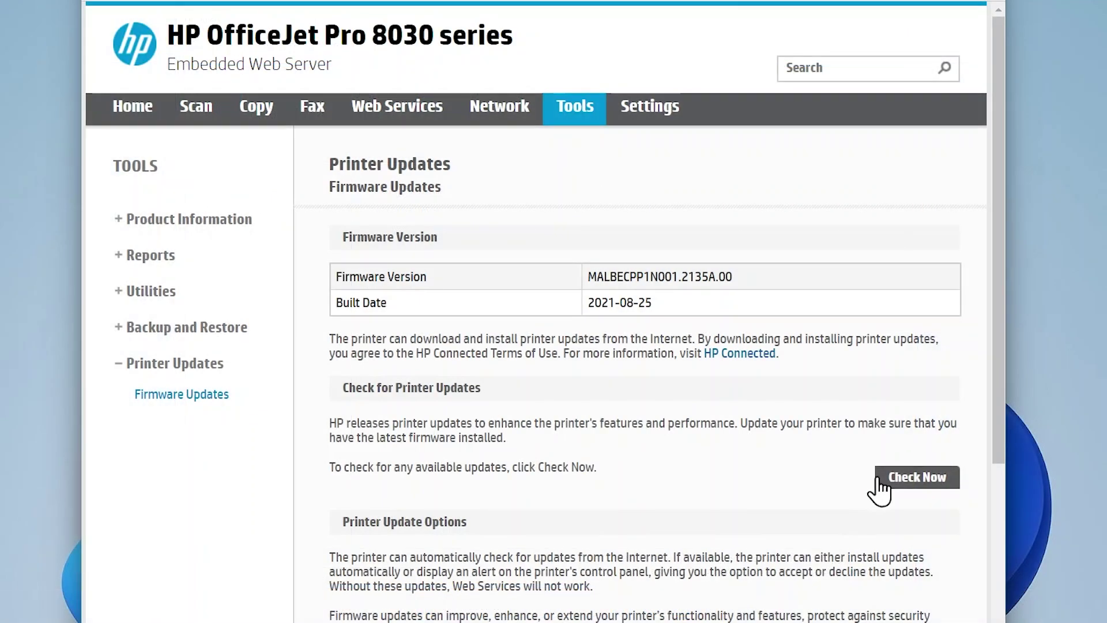
left_click(878, 482)
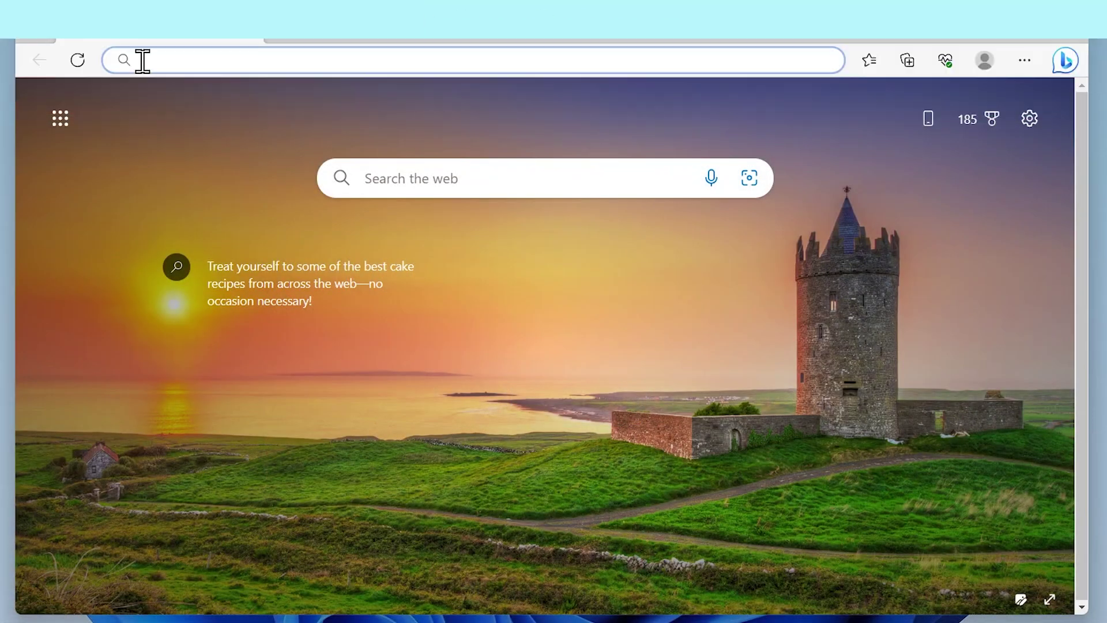
- Go to instantink.com in Edge to load the HP Instant Ink home page
type("instantink.com")
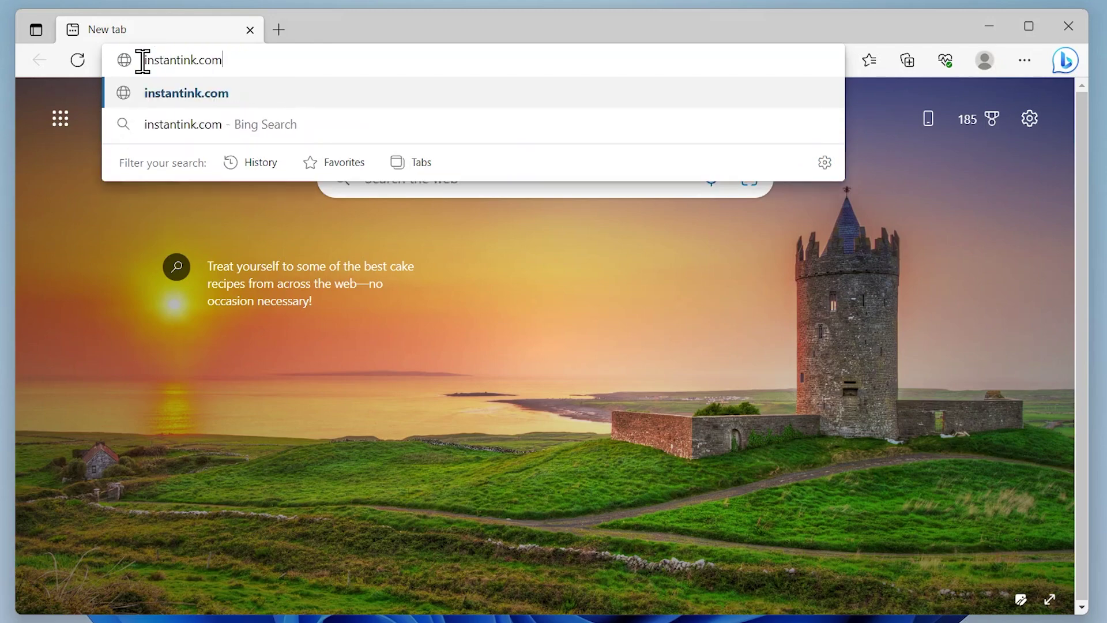
key("Return")
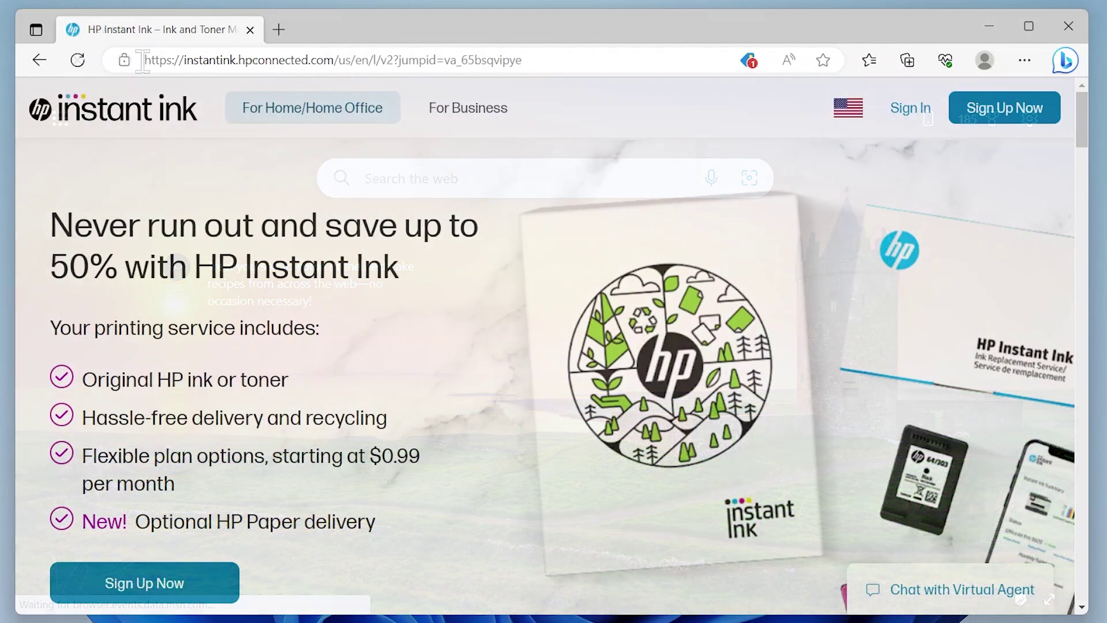